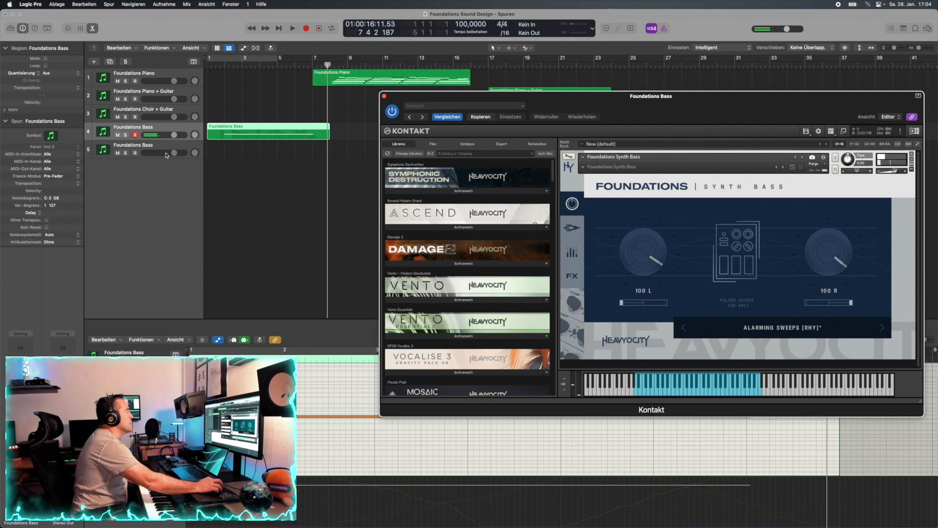
# Step: Mute the first Foundations Bass track and record a bass part on the second one from bar 1 to about bar 7
pyautogui.click(160, 149)
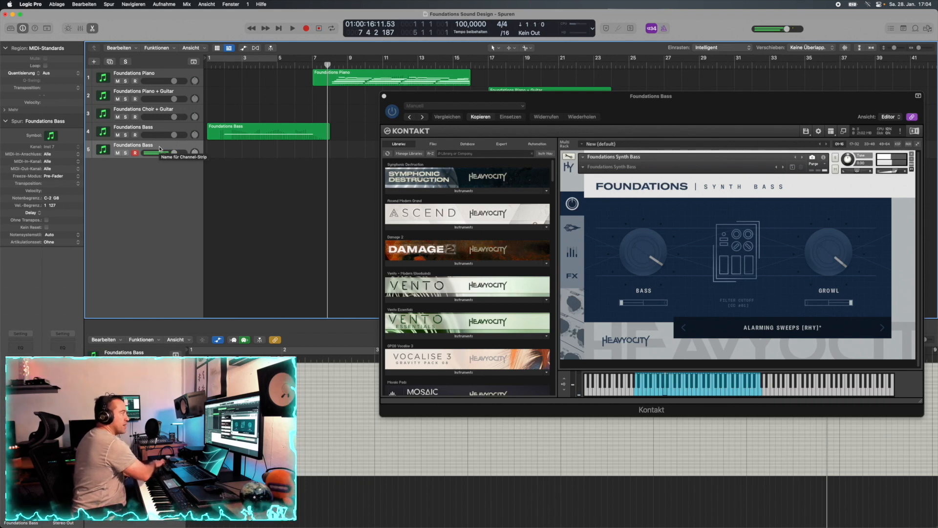
pyautogui.press('Return')
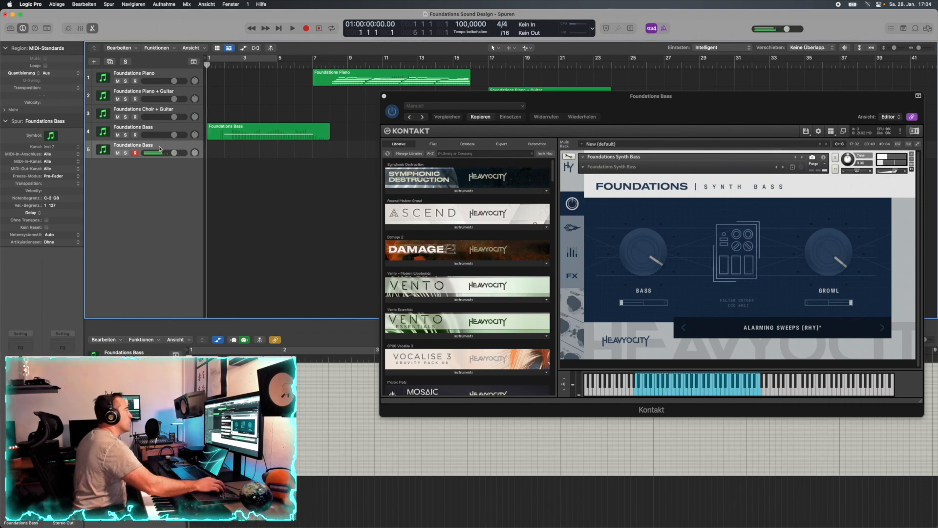
pyautogui.click(117, 135)
pyautogui.press('r')
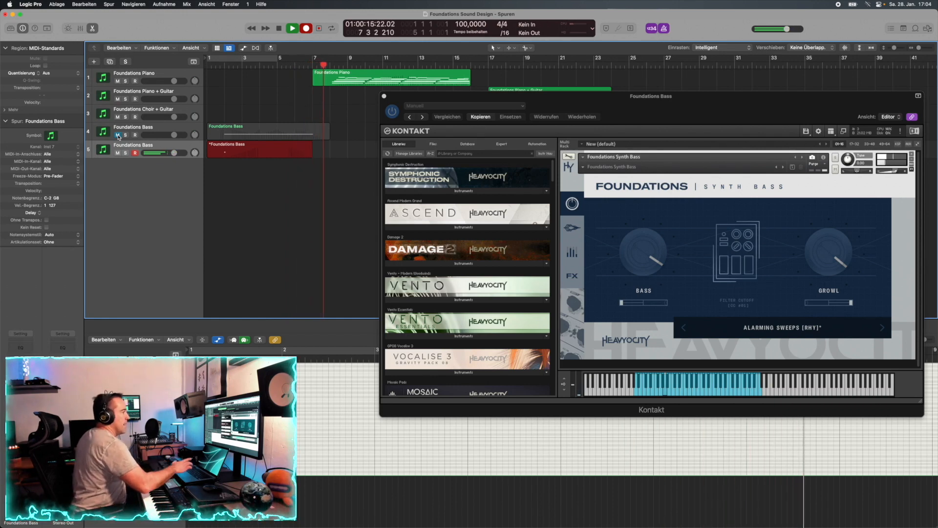
pyautogui.press('space')
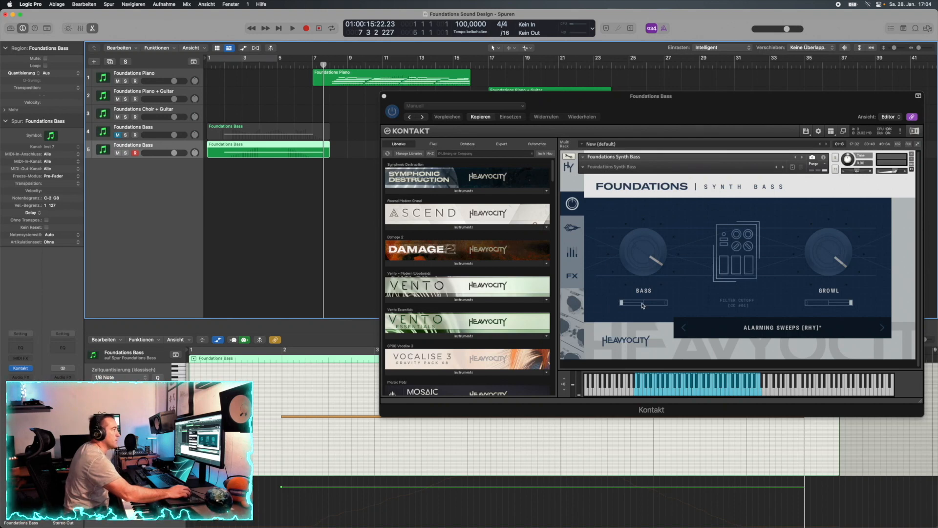
# Step: Learn MIDI CC automation for the Bass layer's panning slider and record the panning movement on the second Foundations Bass track from bar 1
pyautogui.rightClick(642, 305)
pyautogui.click(650, 309)
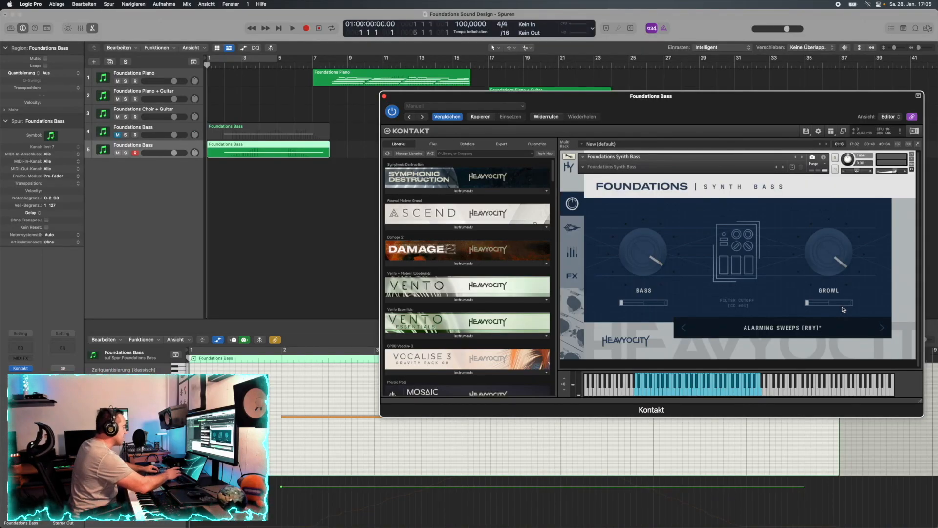
pyautogui.press('r')
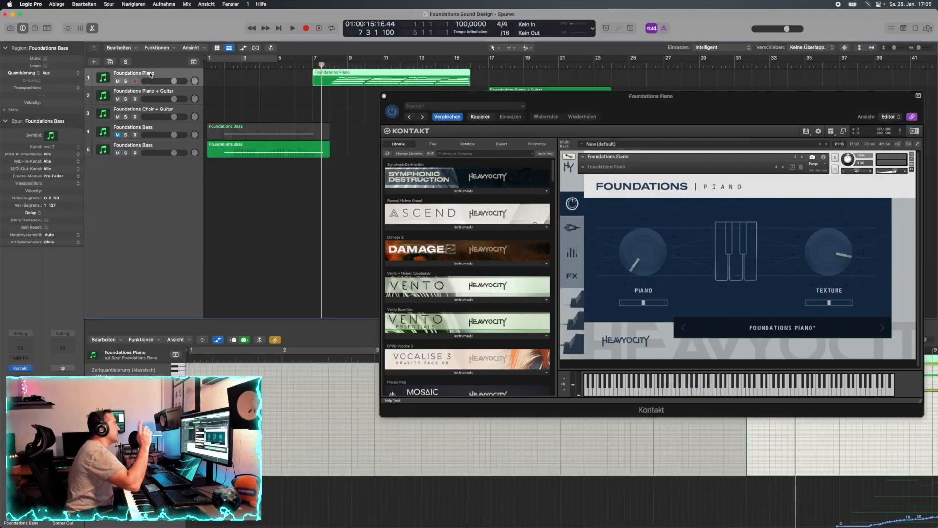
# Step: Select the Foundations Piano track and play back its region
pyautogui.click(151, 75)
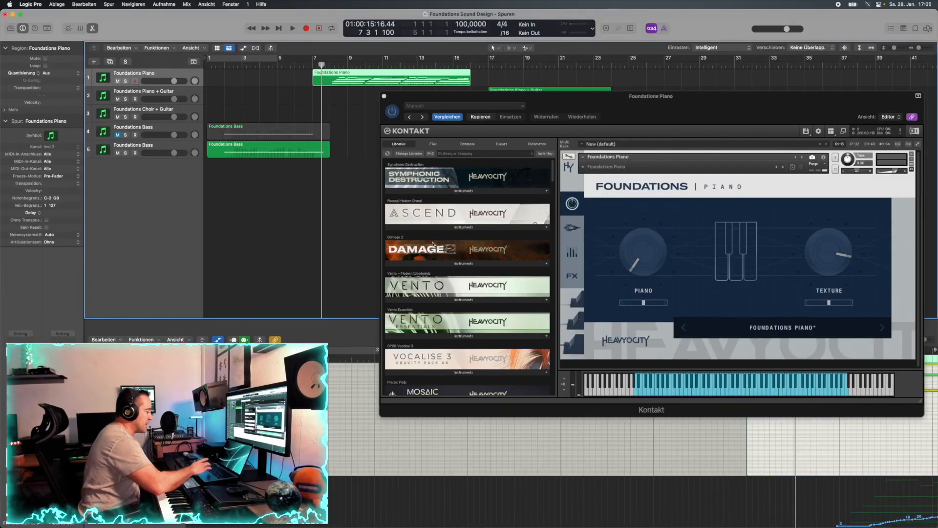
pyautogui.press('space')
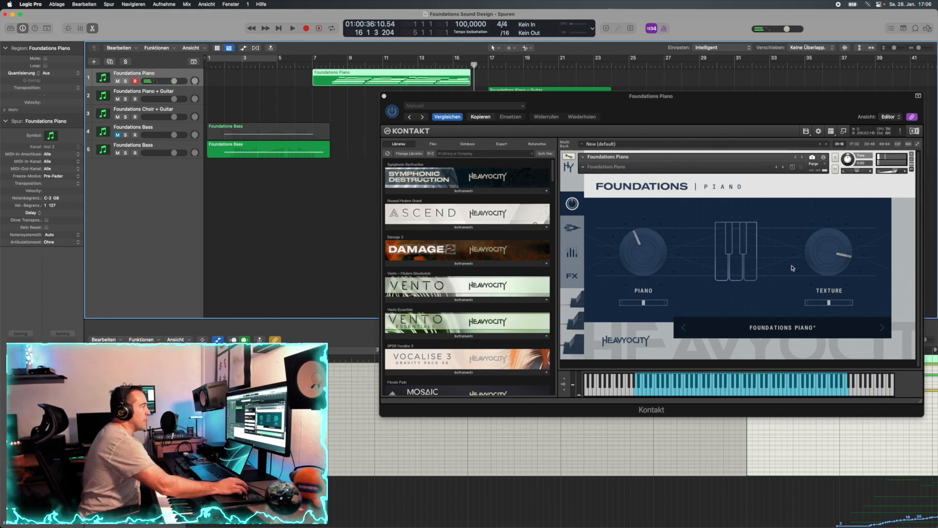
# Step: Review the Foundations Piano's envelope, Piano arpeggiator, FX and Texture gate settings, and return to the main mixer page
pyautogui.click(571, 253)
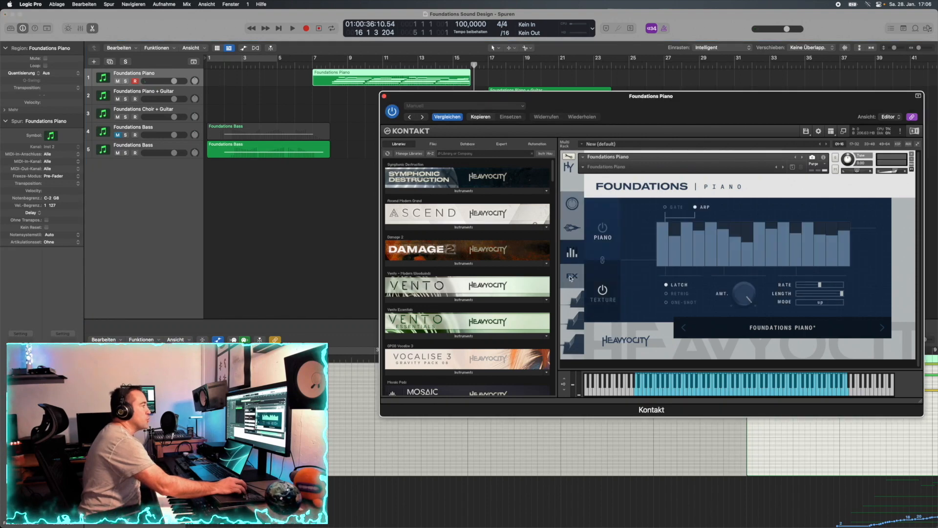
pyautogui.click(572, 227)
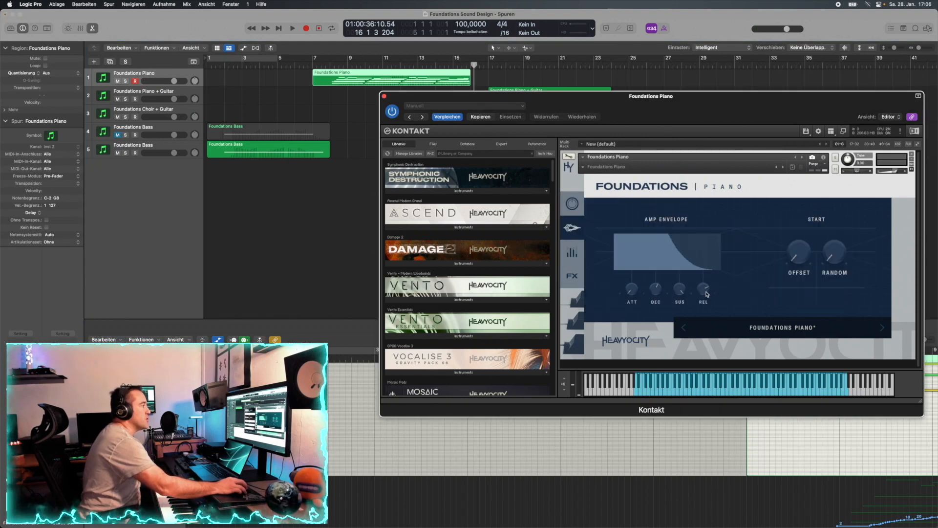
pyautogui.click(572, 254)
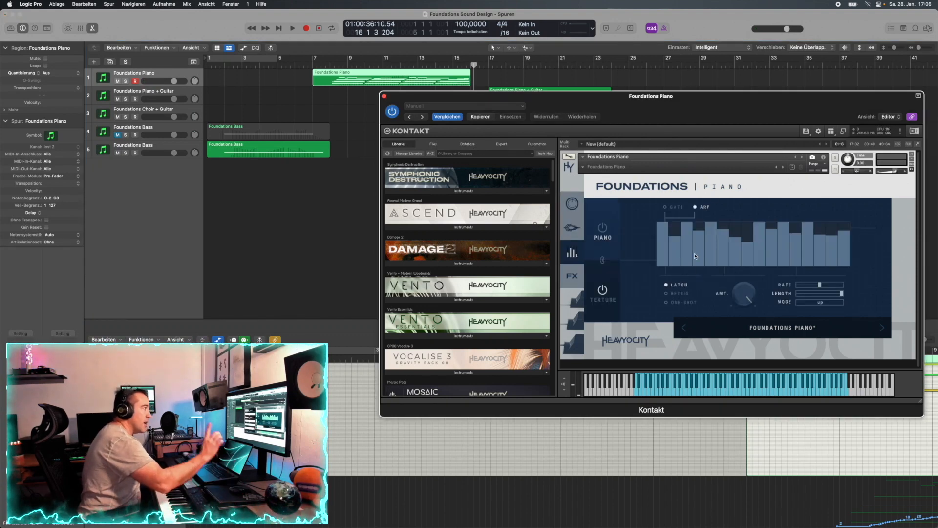
pyautogui.click(573, 277)
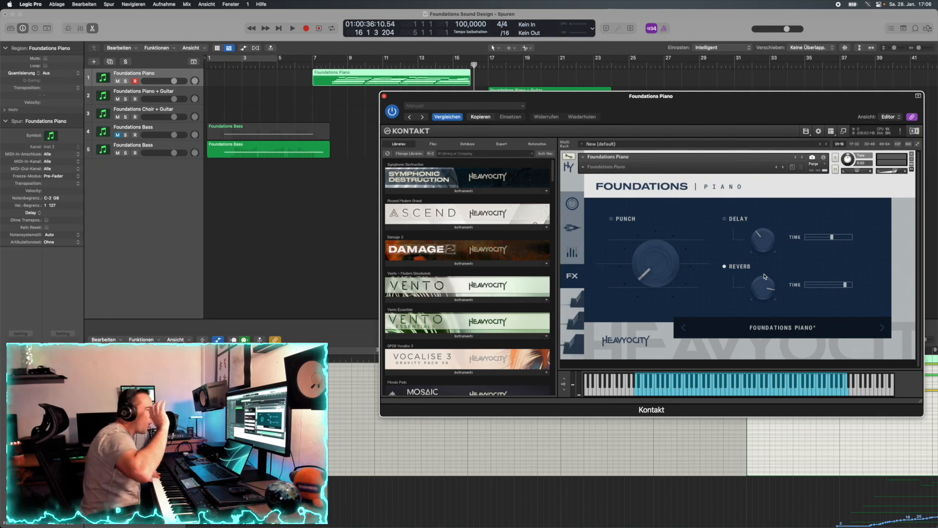
pyautogui.click(572, 254)
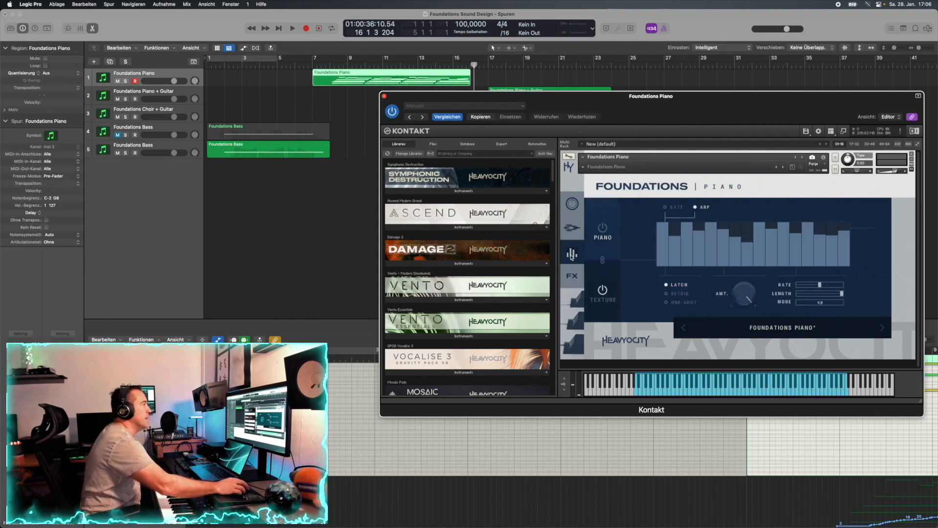
pyautogui.click(616, 279)
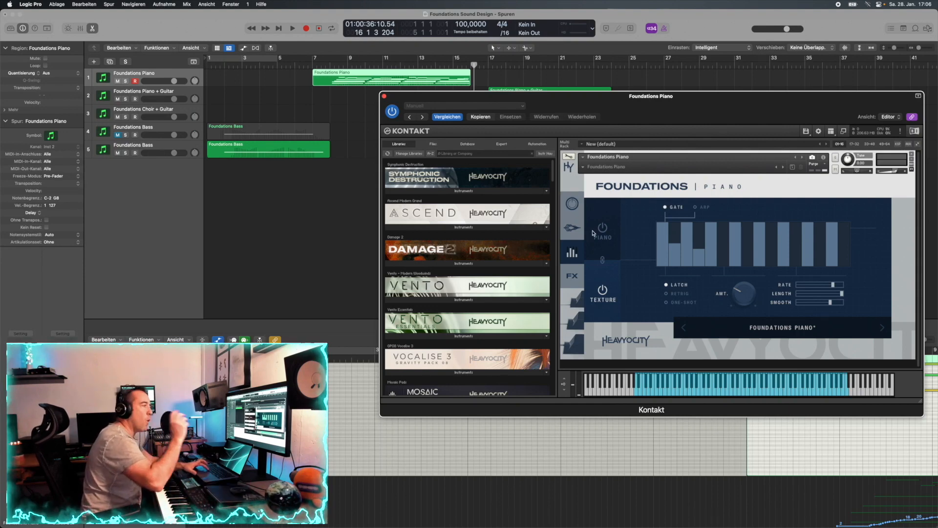
pyautogui.click(578, 207)
# Step: Check the MIDI automation assignment of the Piano knob and examine the recorded controller curve below the piano roll
pyautogui.rightClick(645, 257)
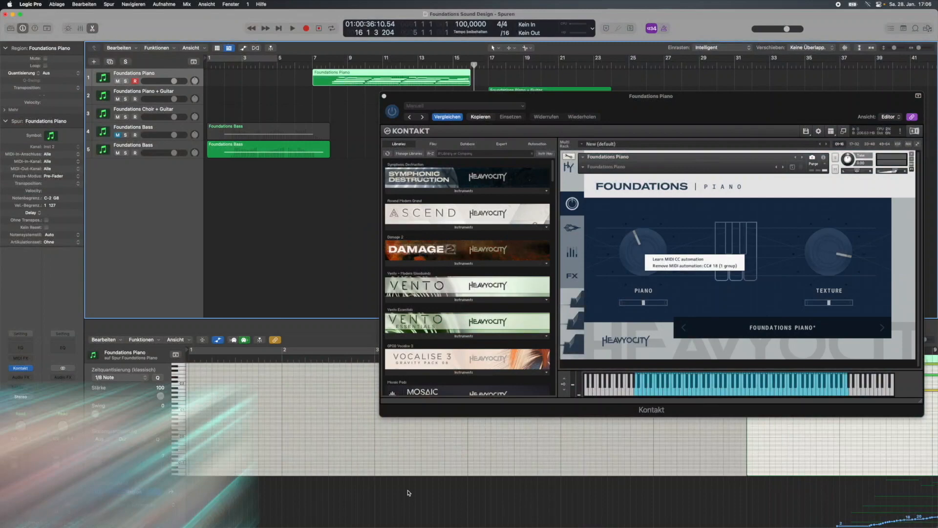
pyautogui.hscroll(12, 547, 485)
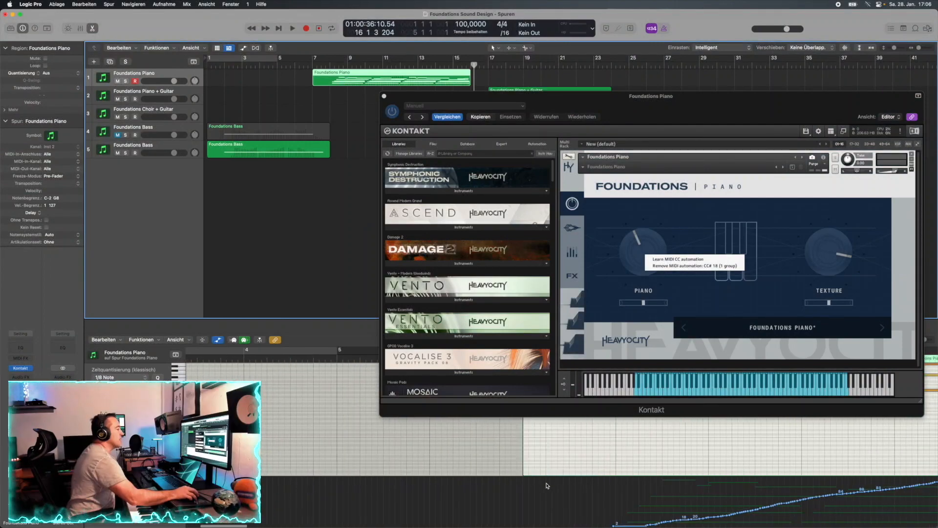
pyautogui.hscroll(5, 546, 486)
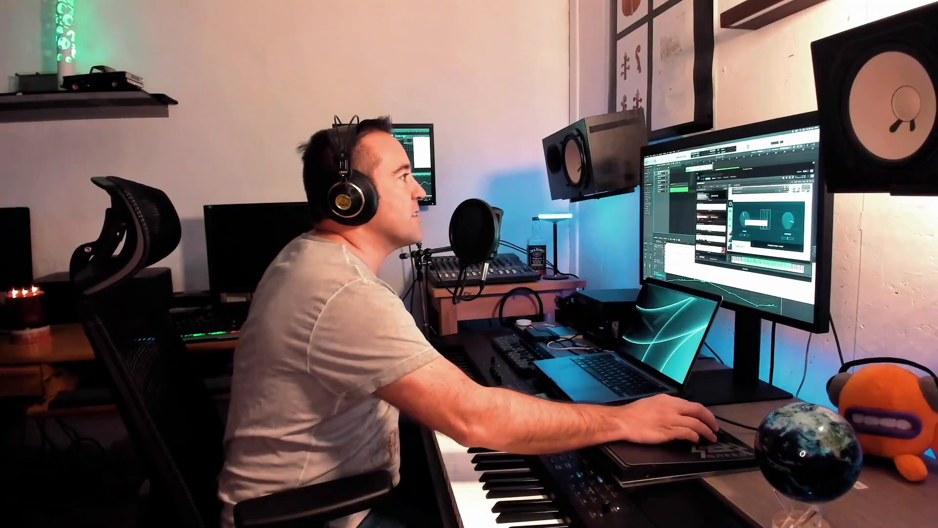
pyautogui.moveTo(739, 171); pyautogui.dragTo(738, 185)
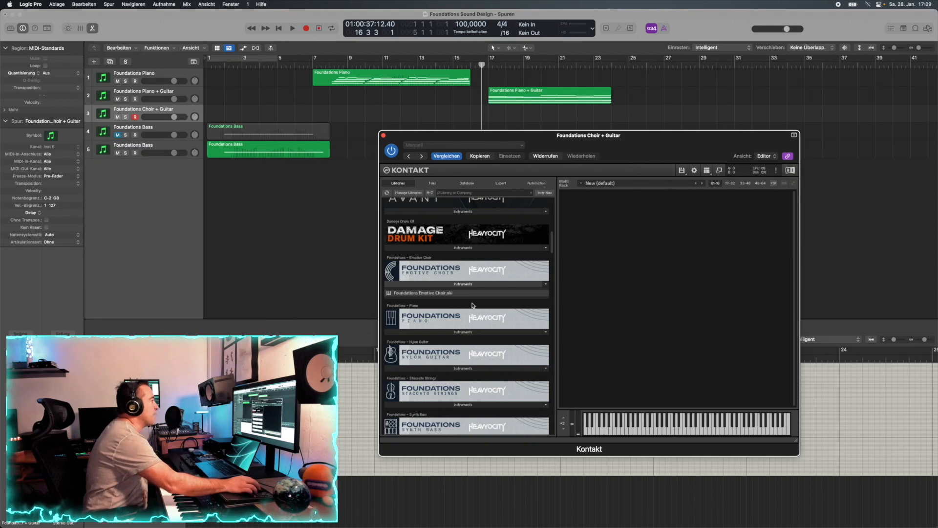
# Step: Load Foundations Emotive Choir on the Foundations Choir + Guitar track and lower its Voices level to -inf dB
pyautogui.doubleClick(406, 293)
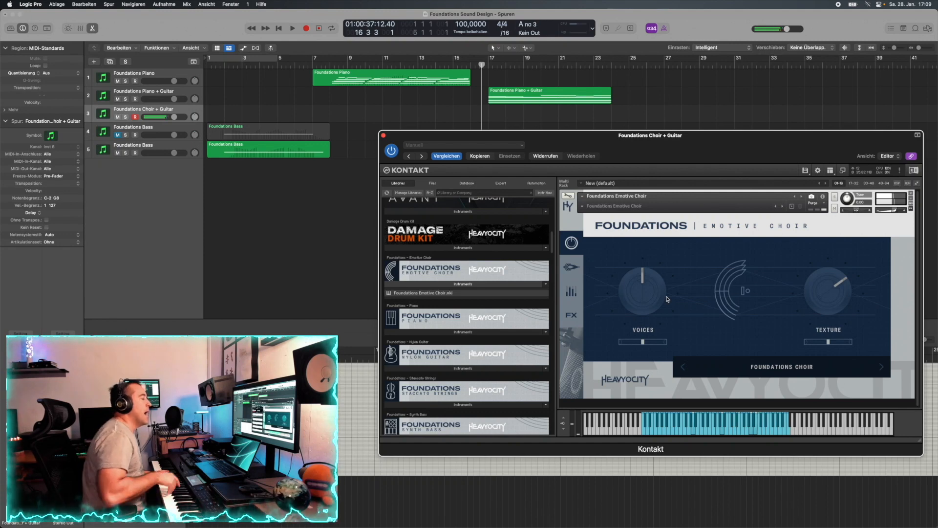
pyautogui.moveTo(651, 296); pyautogui.dragTo(657, 406)
pyautogui.moveTo(860, 313); pyautogui.dragTo(862, 338)
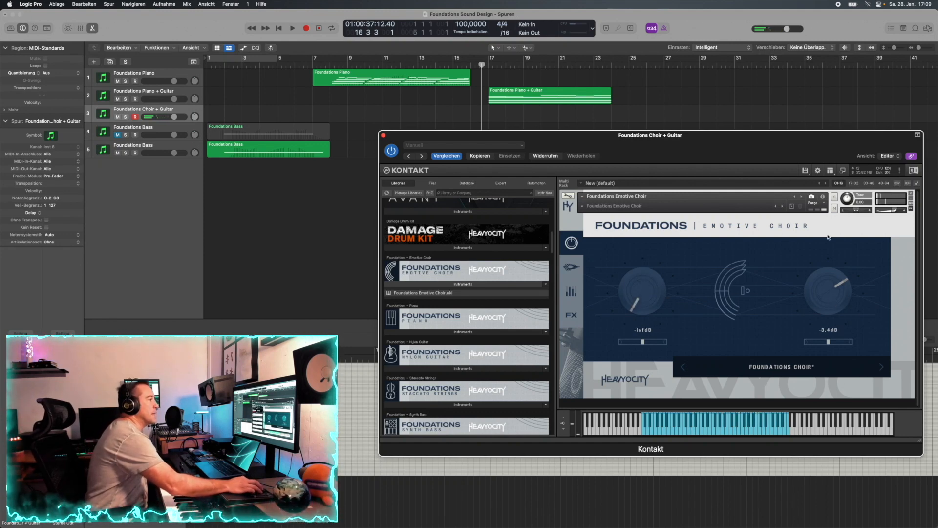
# Step: Switch the choir's Texture sequencer to Gate mode and draw a 16-step pattern with varied step levels
pyautogui.click(571, 292)
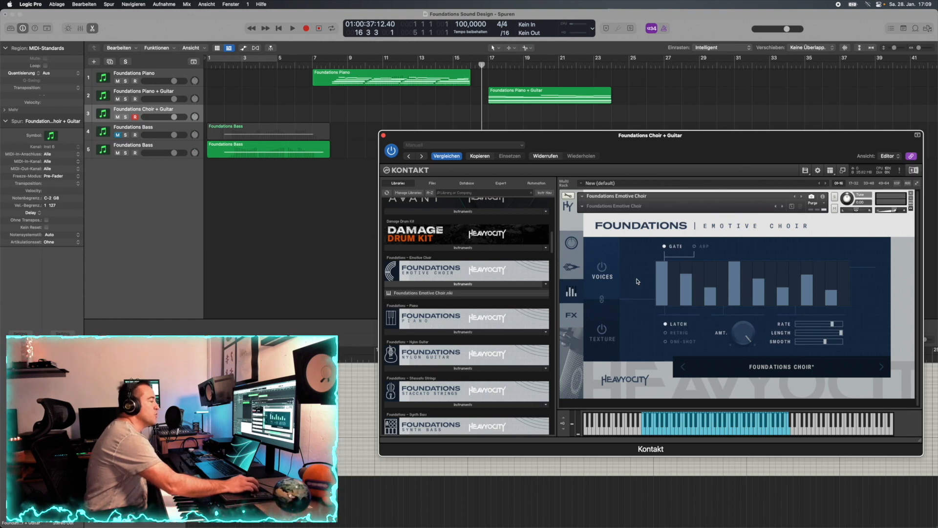
pyautogui.click(596, 320)
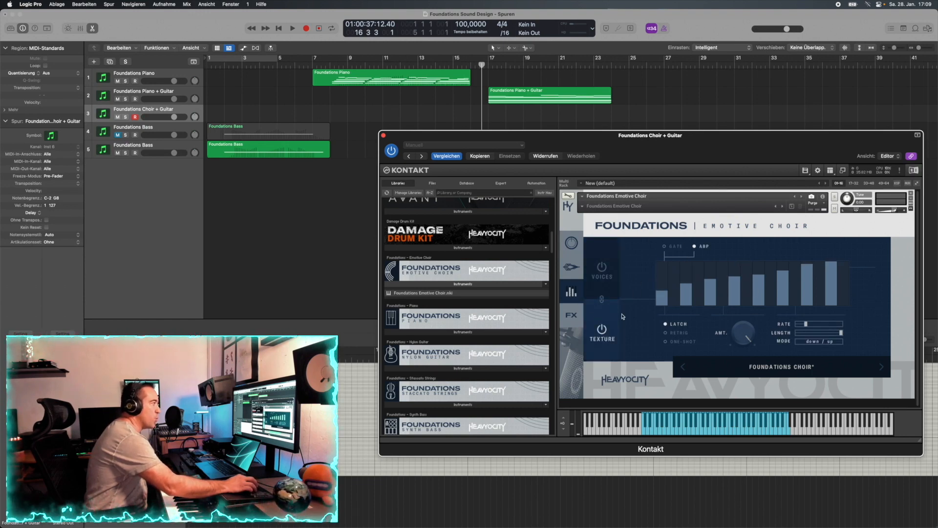
pyautogui.click(665, 247)
pyautogui.click(661, 263)
pyautogui.click(674, 275)
pyautogui.moveTo(687, 288)
pyautogui.mouseDown()
pyautogui.moveTo(686, 248)
pyautogui.moveTo(699, 275)
pyautogui.moveTo(711, 261)
pyautogui.moveTo(723, 281)
pyautogui.moveTo(735, 261)
pyautogui.moveTo(770, 294)
pyautogui.moveTo(786, 262)
pyautogui.moveTo(795, 283)
pyautogui.moveTo(827, 278)
pyautogui.moveTo(845, 299)
pyautogui.moveTo(844, 281)
pyautogui.mouseUp()
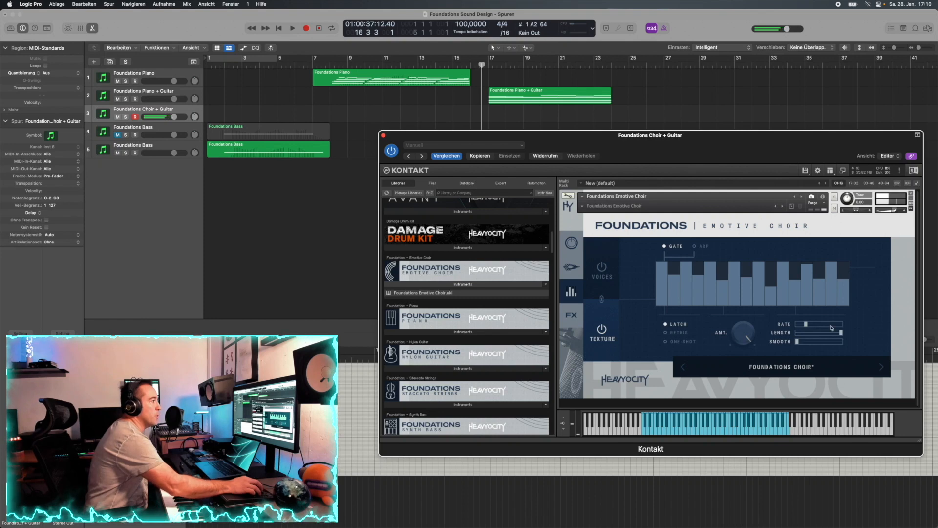
# Step: Raise the choir Texture gate's Rate to about three quarters of its range and its Smooth close to maximum
pyautogui.moveTo(806, 326); pyautogui.dragTo(837, 345)
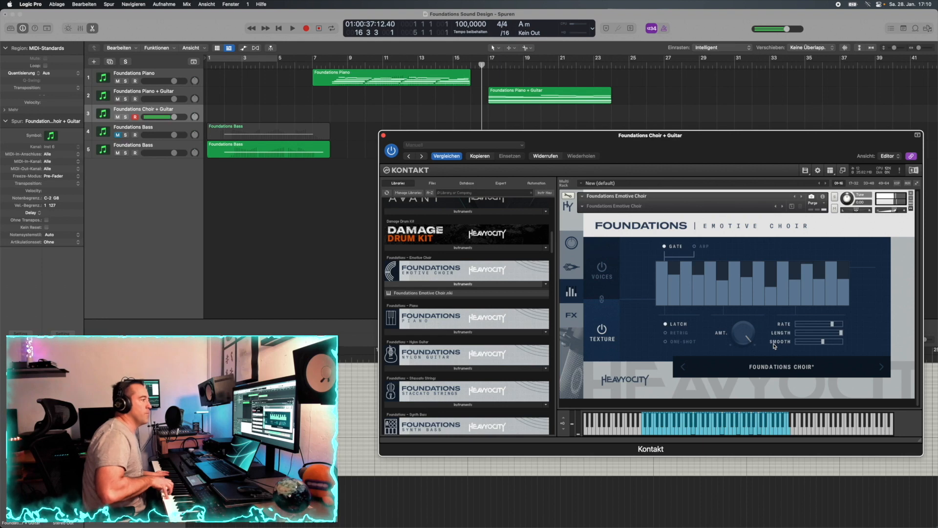
pyautogui.moveTo(824, 345); pyautogui.dragTo(839, 345)
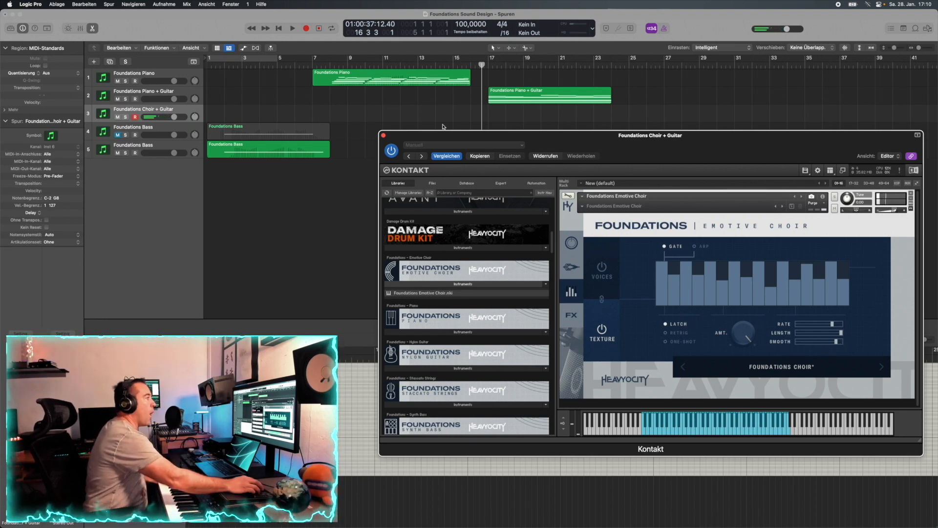
# Step: Collapse the Emotive Choir instrument and load Foundations Nylon Guitar below it in the same Kontakt rack
pyautogui.click(568, 209)
pyautogui.click(568, 209)
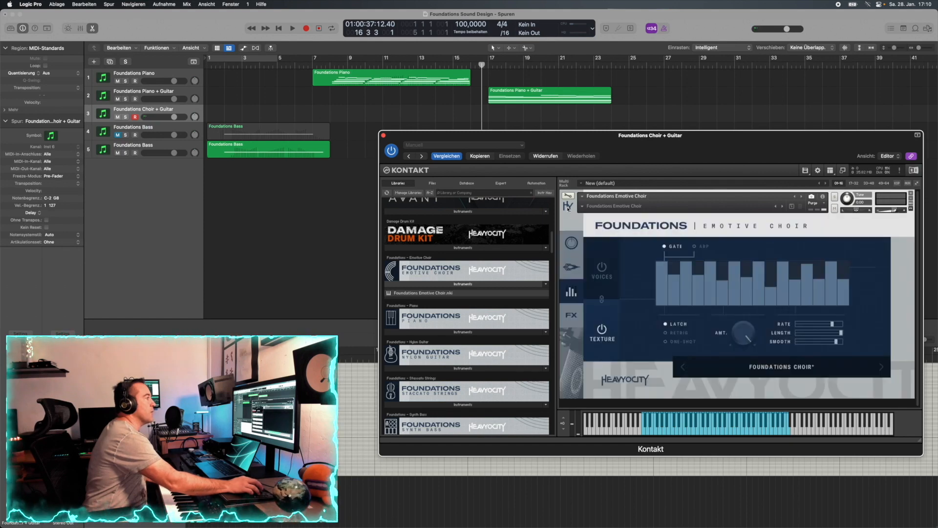
pyautogui.click(568, 209)
pyautogui.click(568, 209)
pyautogui.click(568, 209)
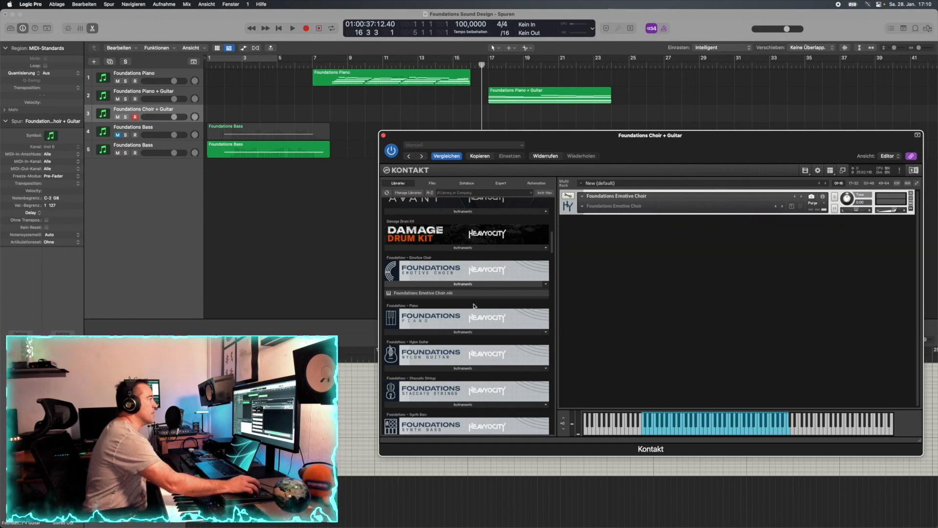
pyautogui.click(459, 371)
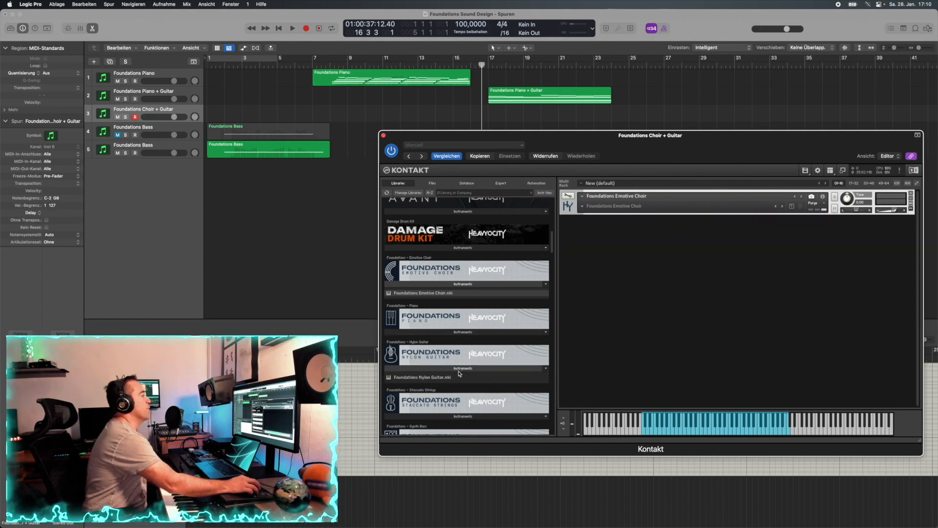
pyautogui.doubleClick(423, 379)
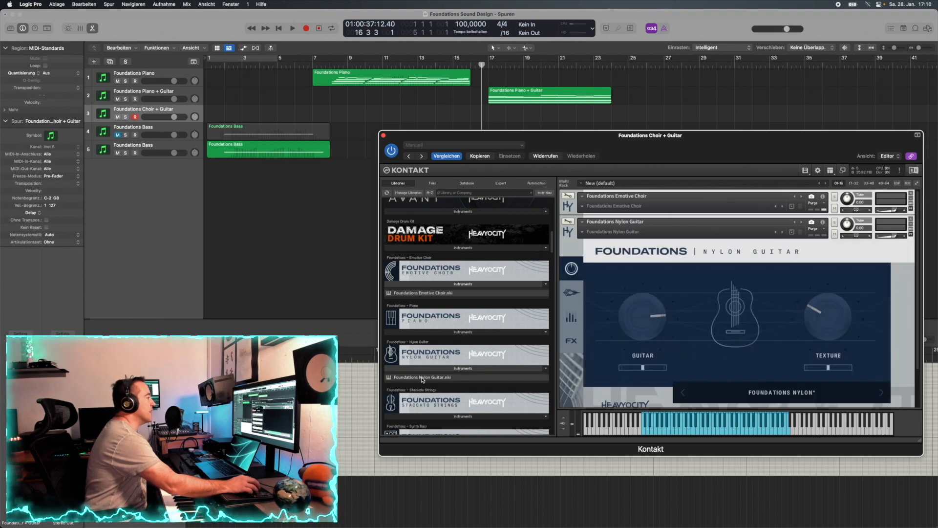
# Step: Set the Nylon Guitar's MIDI channel to Port A, channel 1, and mute the Emotive Choir
pyautogui.click(825, 223)
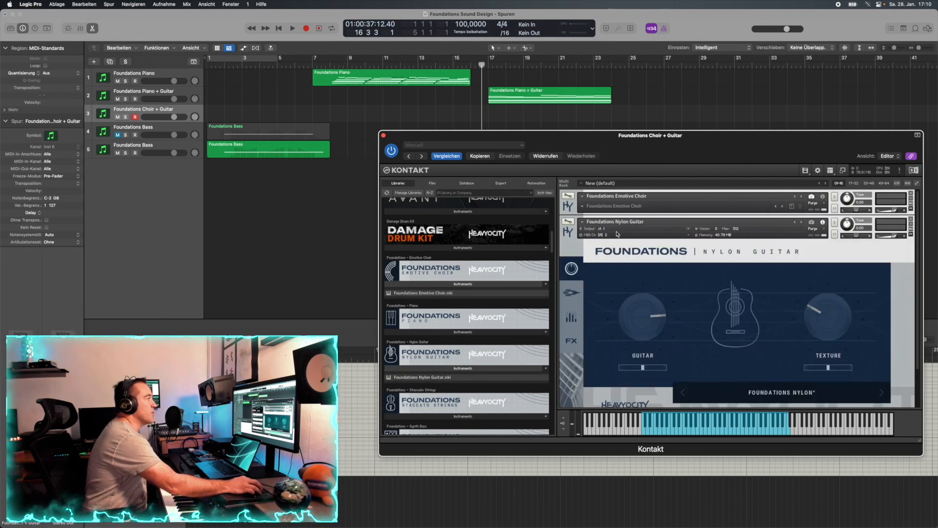
pyautogui.click(690, 236)
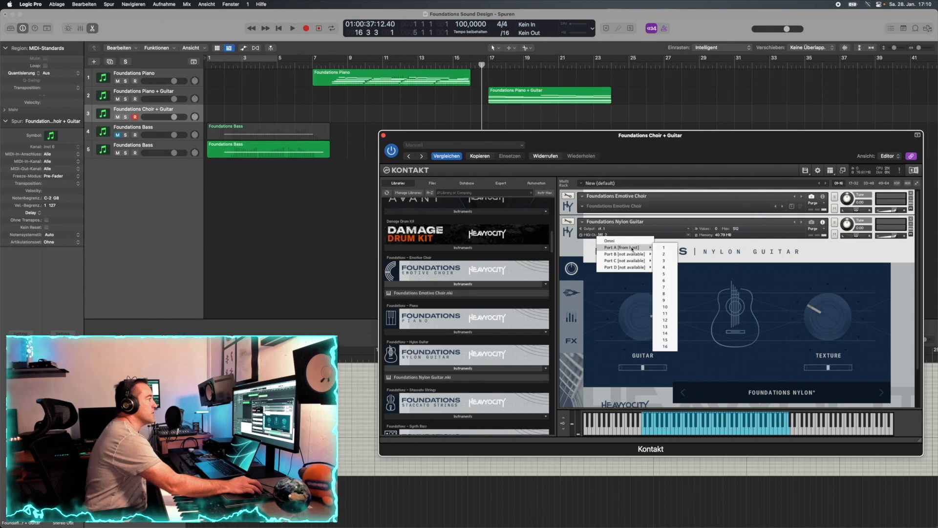
pyautogui.click(664, 247)
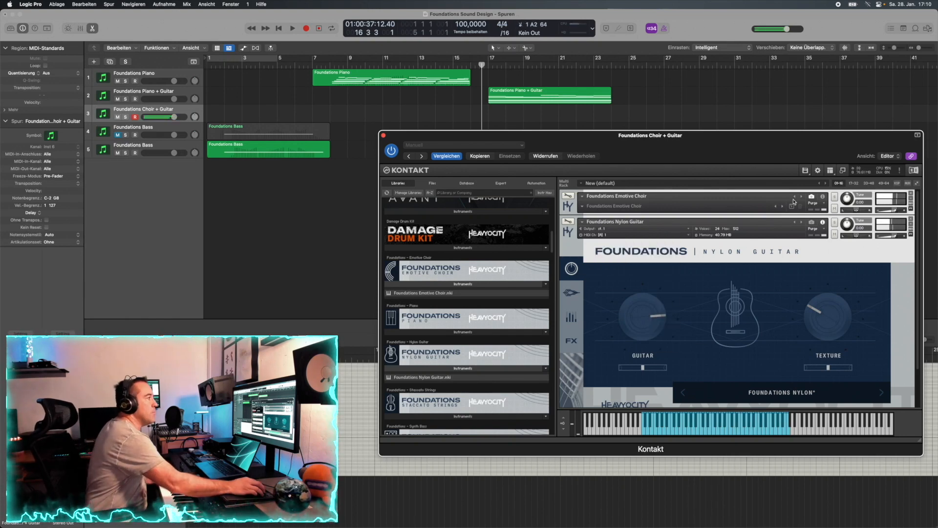
pyautogui.click(833, 208)
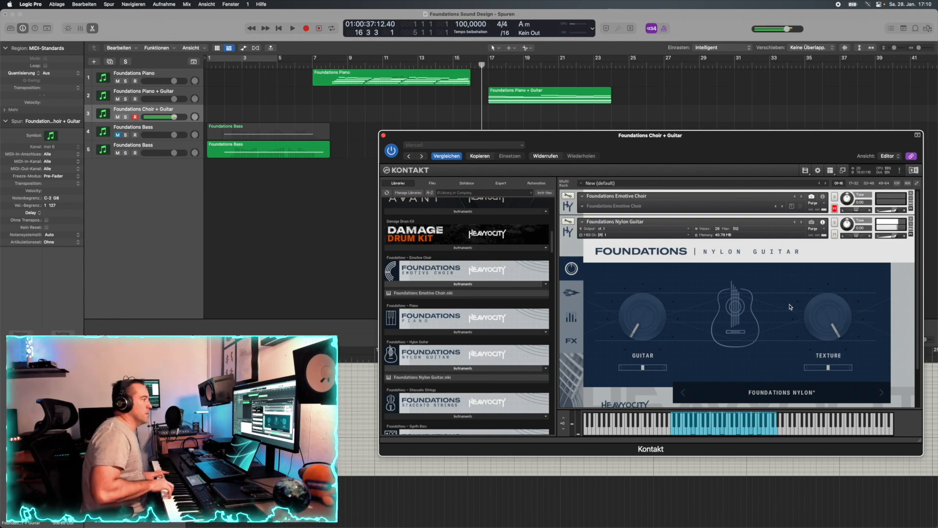
# Step: Draw a 16-step gate pattern with varied levels for the Nylon Guitar's Texture and raise its Smooth to about two thirds of its range
pyautogui.click(571, 318)
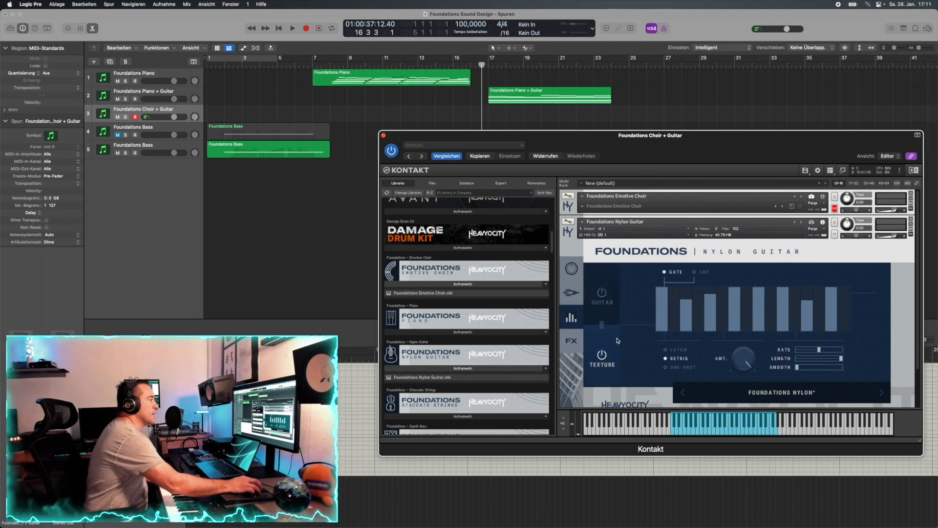
pyautogui.click(674, 307)
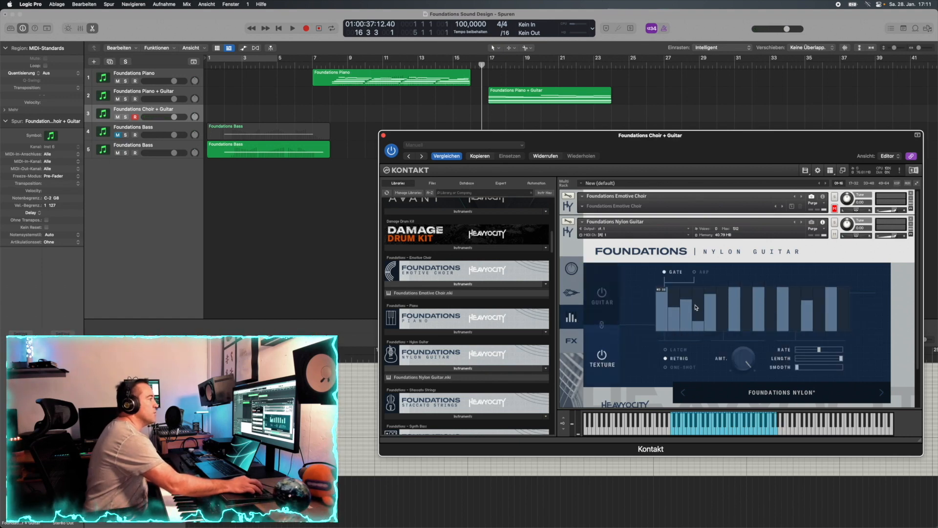
pyautogui.click(698, 288)
pyautogui.click(722, 311)
pyautogui.click(747, 296)
pyautogui.click(772, 309)
pyautogui.moveTo(795, 322); pyautogui.dragTo(795, 289)
pyautogui.moveTo(830, 331)
pyautogui.mouseDown()
pyautogui.moveTo(821, 305)
pyautogui.moveTo(831, 294)
pyautogui.moveTo(843, 299)
pyautogui.mouseUp()
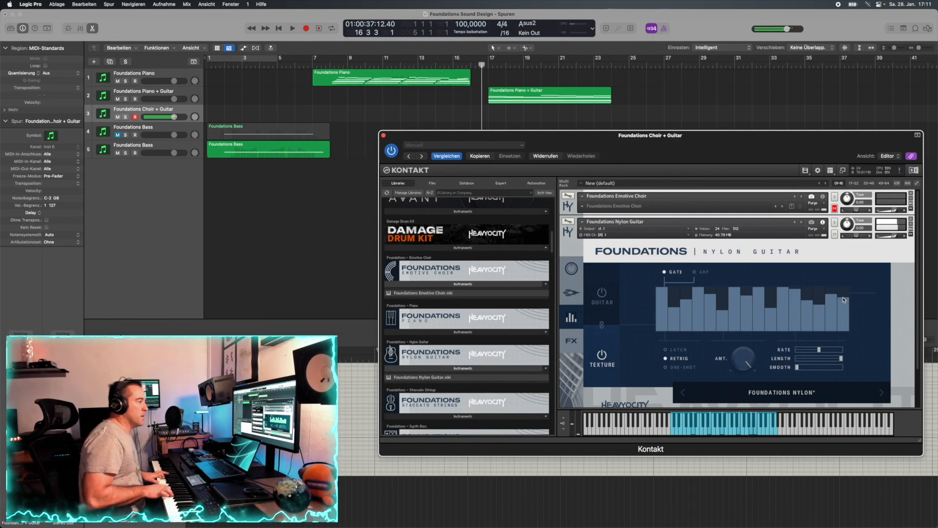
pyautogui.moveTo(797, 367); pyautogui.dragTo(843, 373)
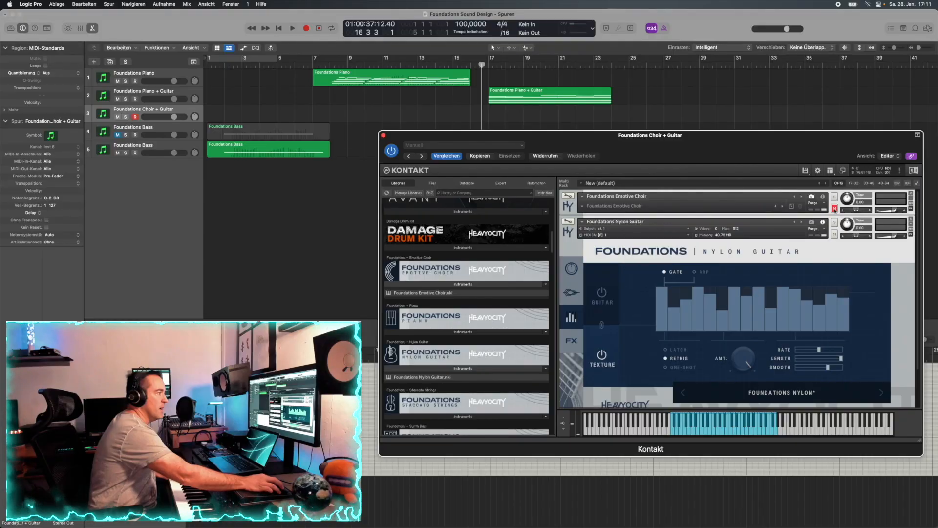
# Step: Unmute the Emotive Choir and raise the Nylon Guitar Texture gate's Rate to maximum
pyautogui.click(834, 209)
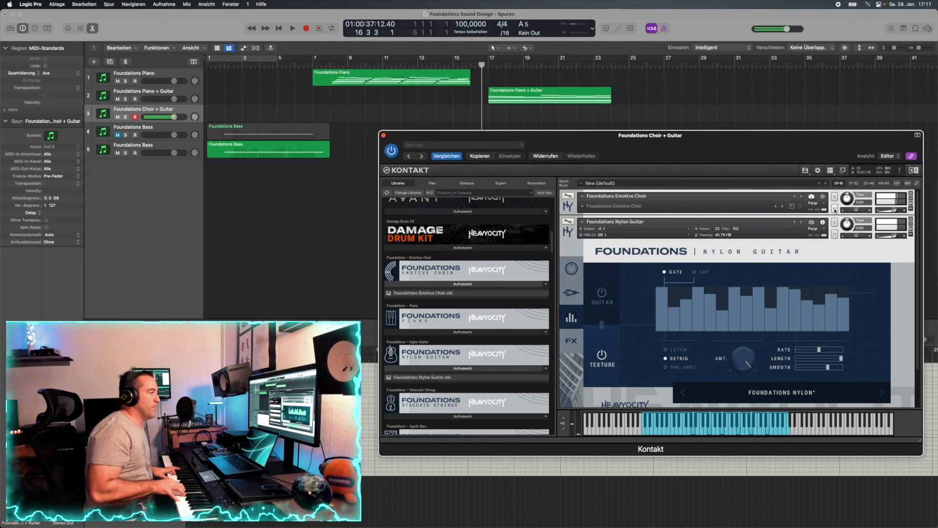
pyautogui.moveTo(820, 353)
pyautogui.moveTo(821, 353); pyautogui.dragTo(887, 355)
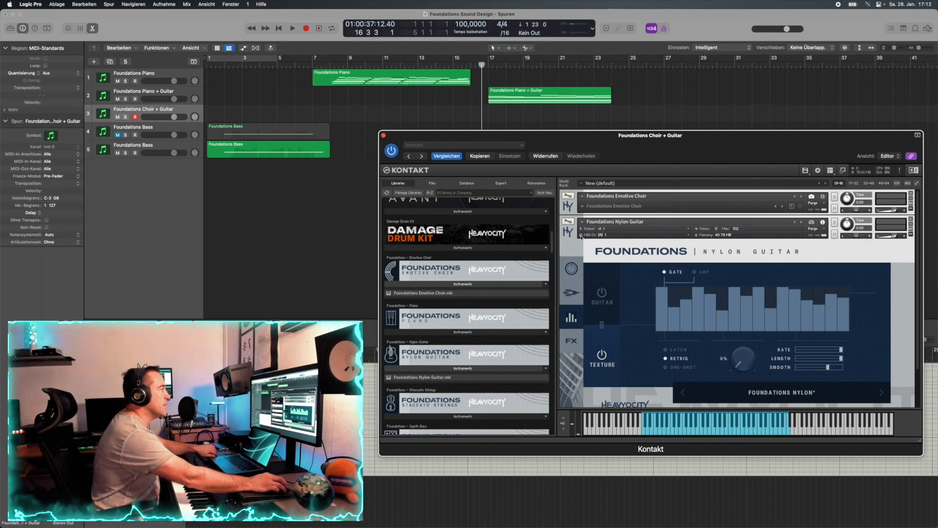
# Step: Collapse the Nylon Guitar, expand the Emotive Choir and sweep its Texture gate Amount up and down, ending at 15%
pyautogui.click(568, 231)
pyautogui.click(569, 206)
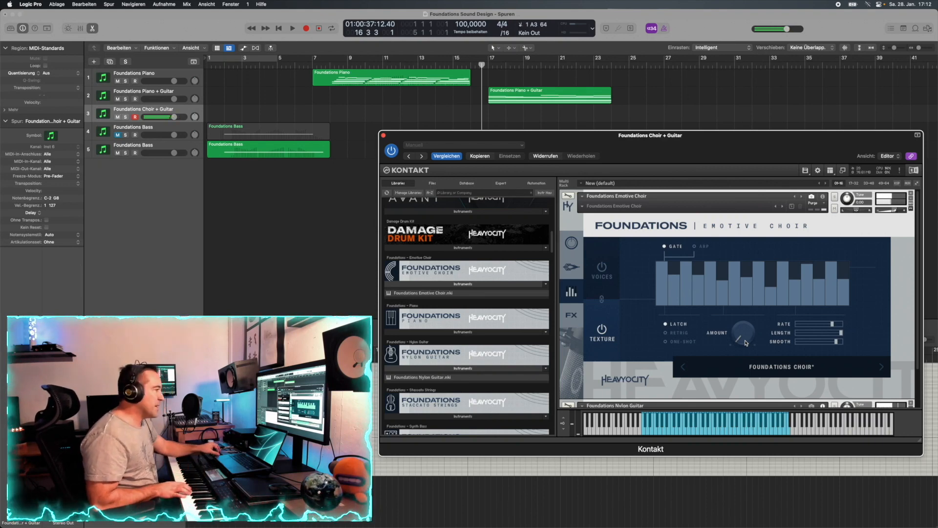
pyautogui.moveTo(746, 343); pyautogui.dragTo(747, 343)
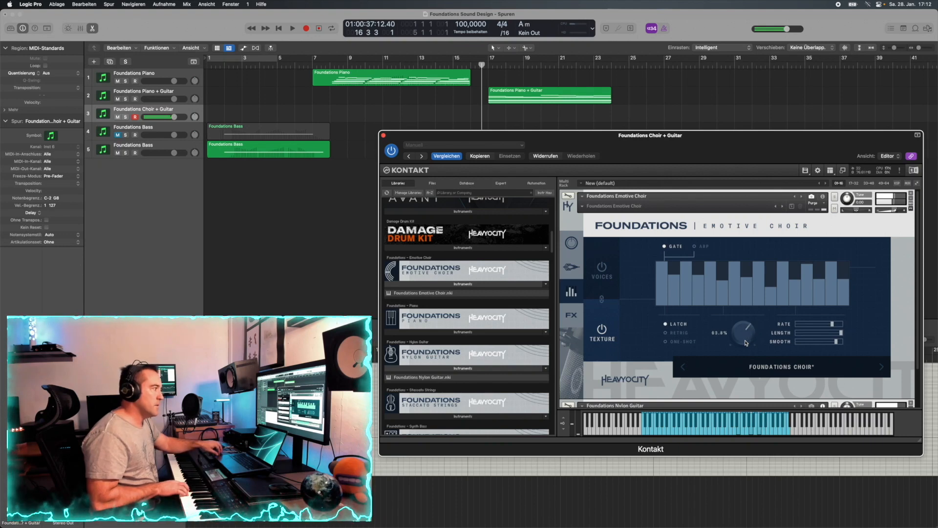
pyautogui.moveTo(746, 343); pyautogui.dragTo(746, 342)
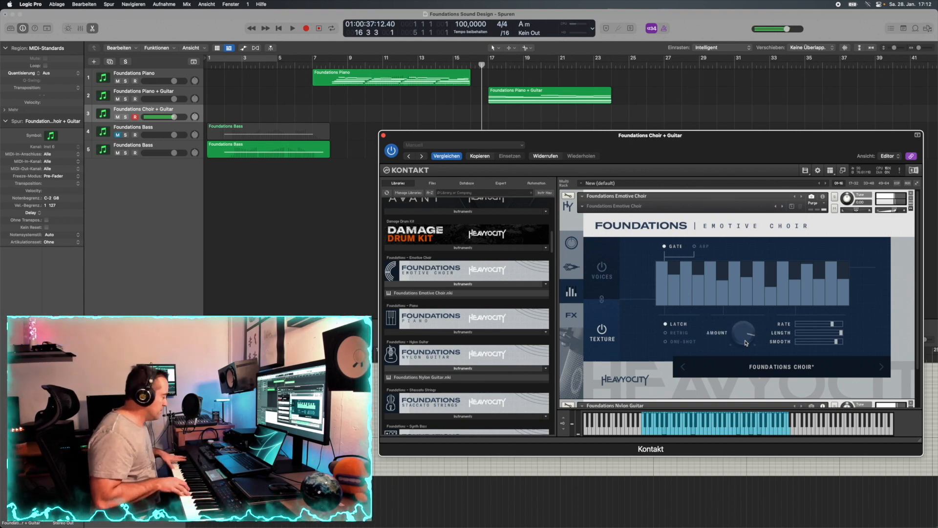
pyautogui.moveTo(747, 343); pyautogui.dragTo(747, 342)
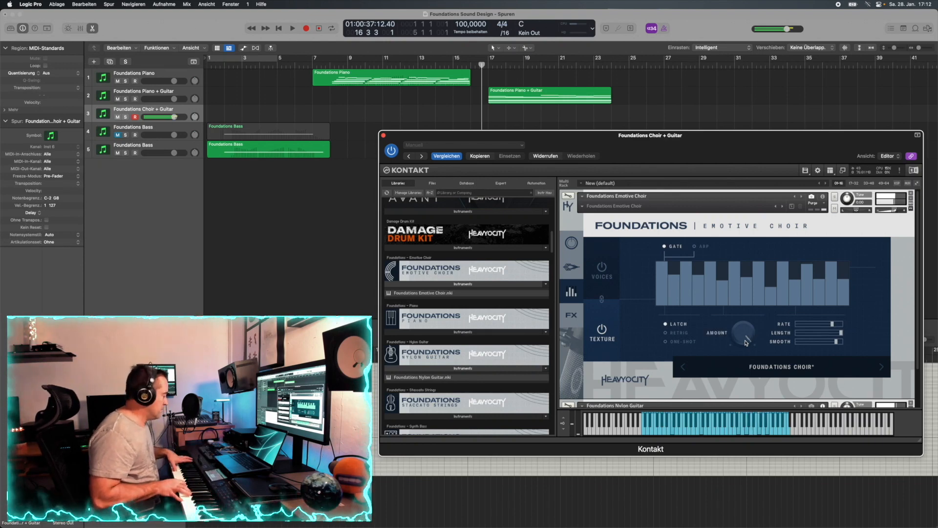
pyautogui.moveTo(747, 342); pyautogui.dragTo(746, 343)
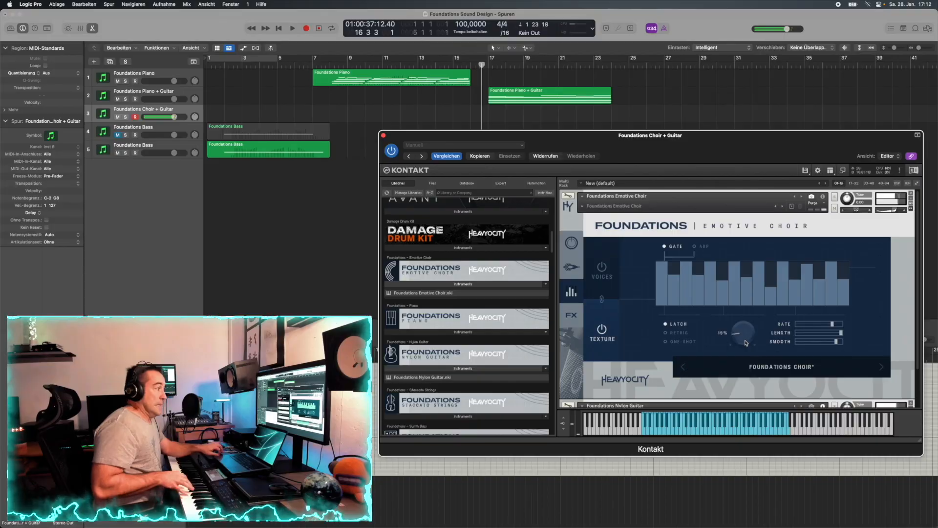